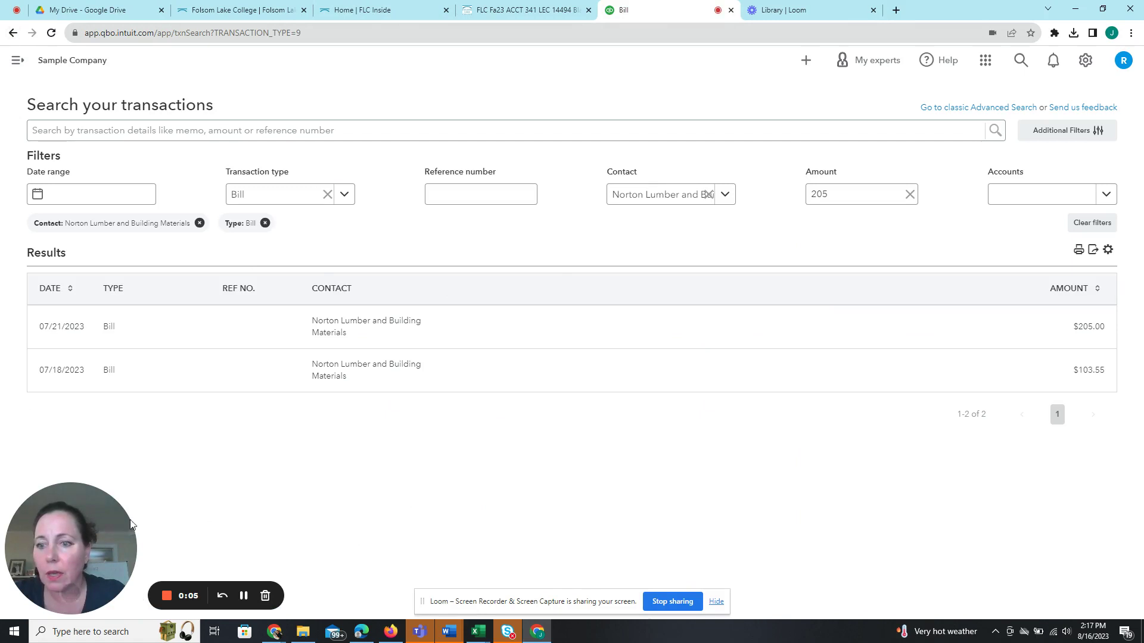
- Go back past the $205.00 bill and the bill search results to the Get things done dashboard
{"action": "left_click_drag", "start_coordinate": [32, 583], "coordinate": [145, 534]}
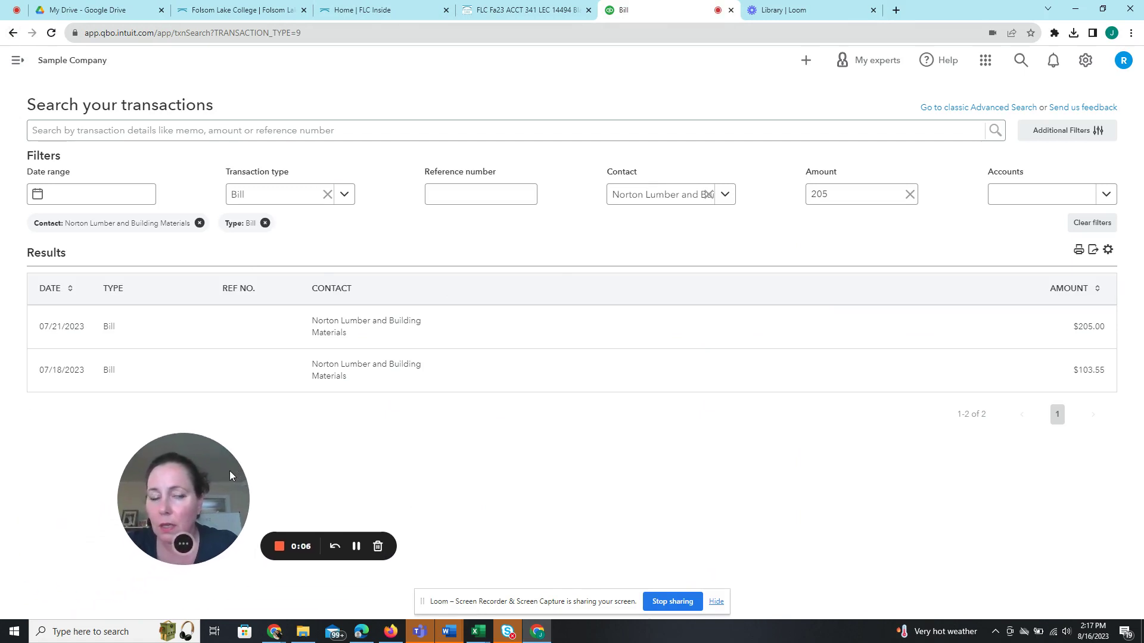
{"action": "left_click", "coordinate": [12, 33]}
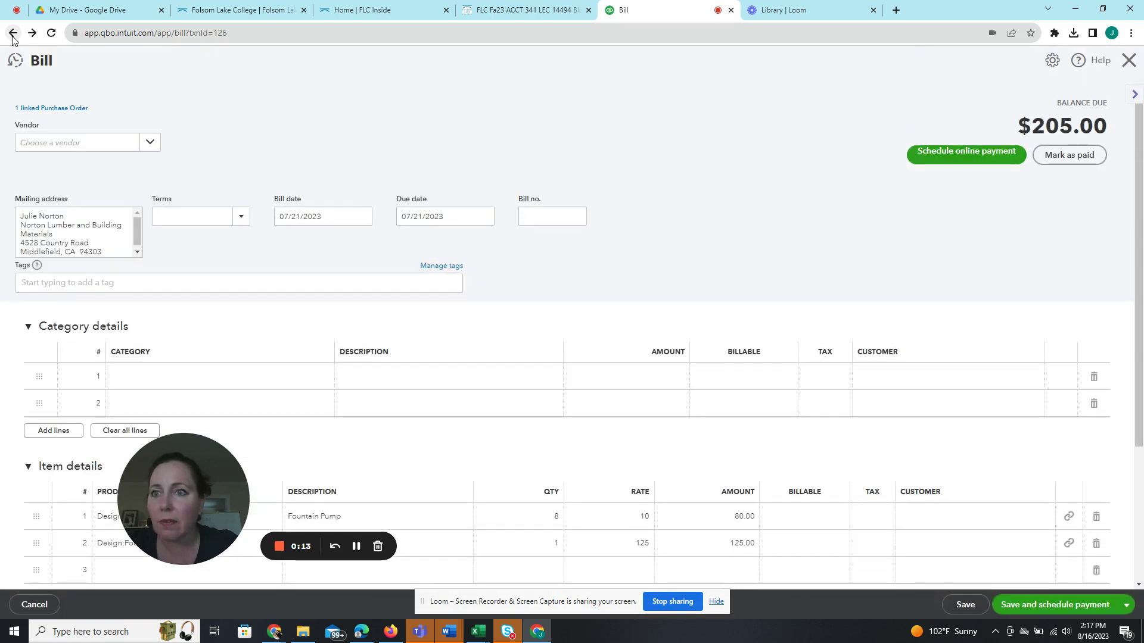
{"action": "left_click", "coordinate": [12, 33]}
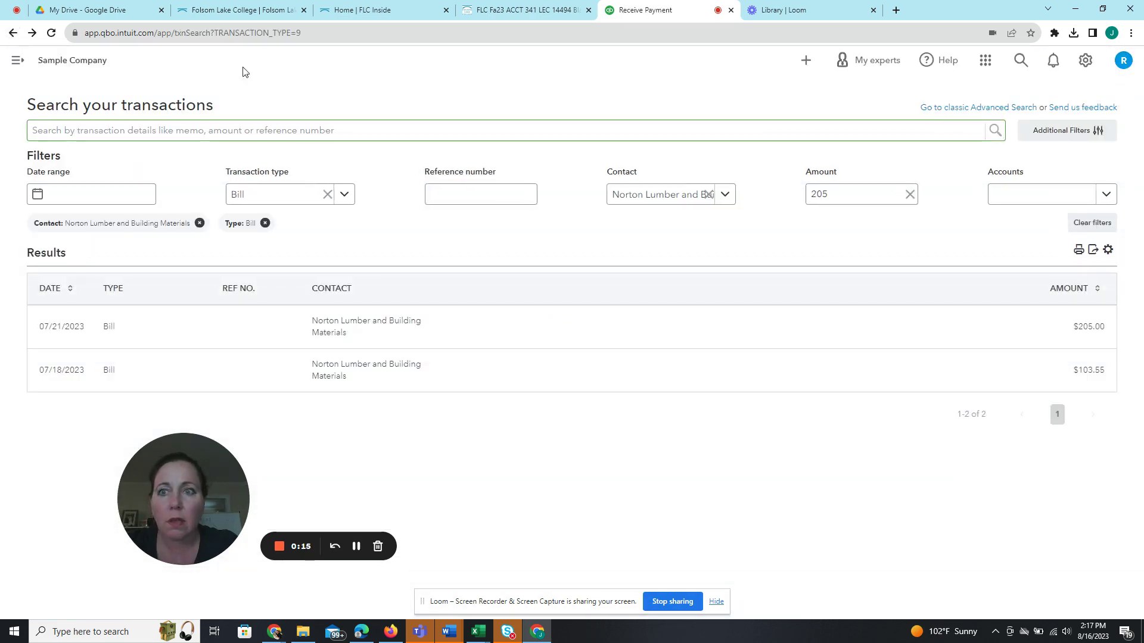
{"action": "left_click", "coordinate": [12, 33]}
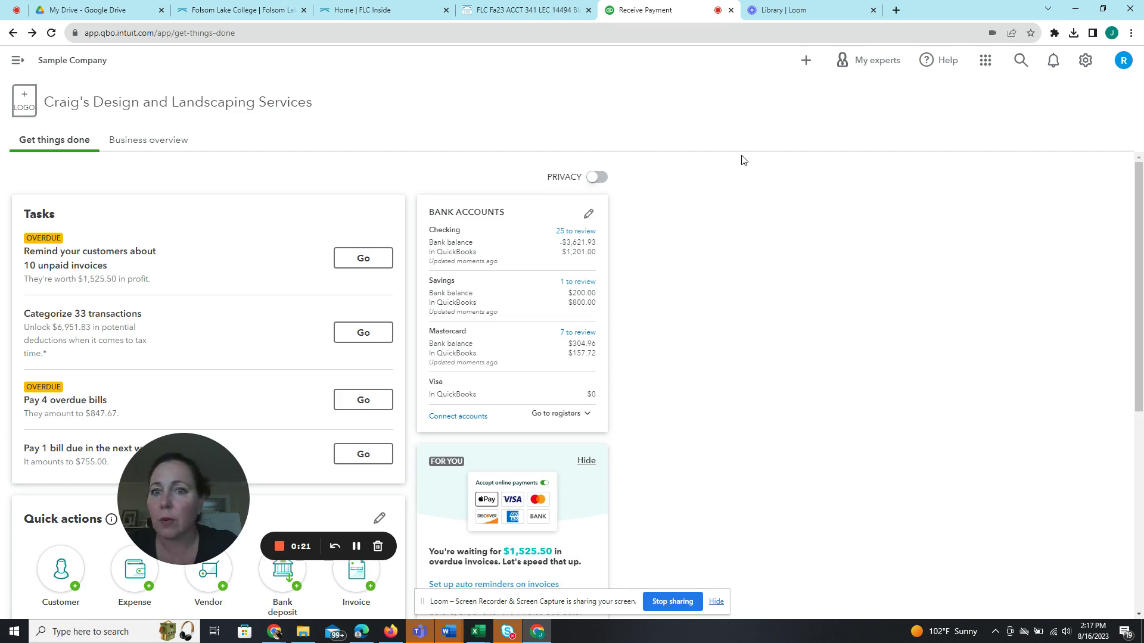
- Go to Reports from the left menu, browse the Custom and Management tabs, then return to Standard reports
{"action": "left_click", "coordinate": [18, 62]}
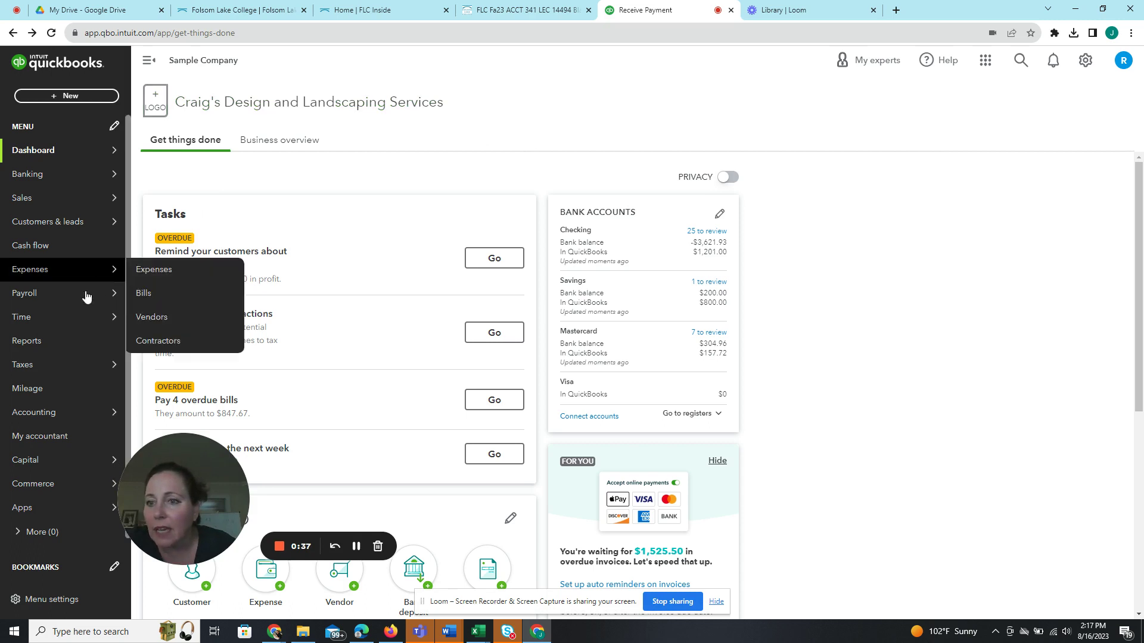
{"action": "left_click", "coordinate": [24, 342]}
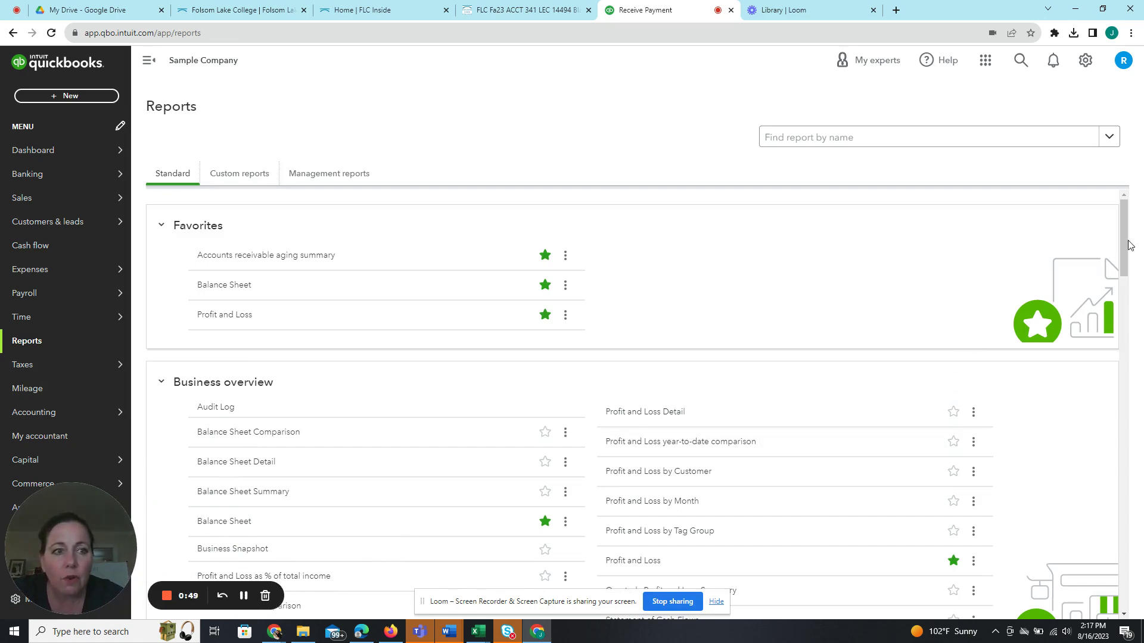
{"action": "left_click_drag", "start_coordinate": [1124, 246], "coordinate": [1116, 553]}
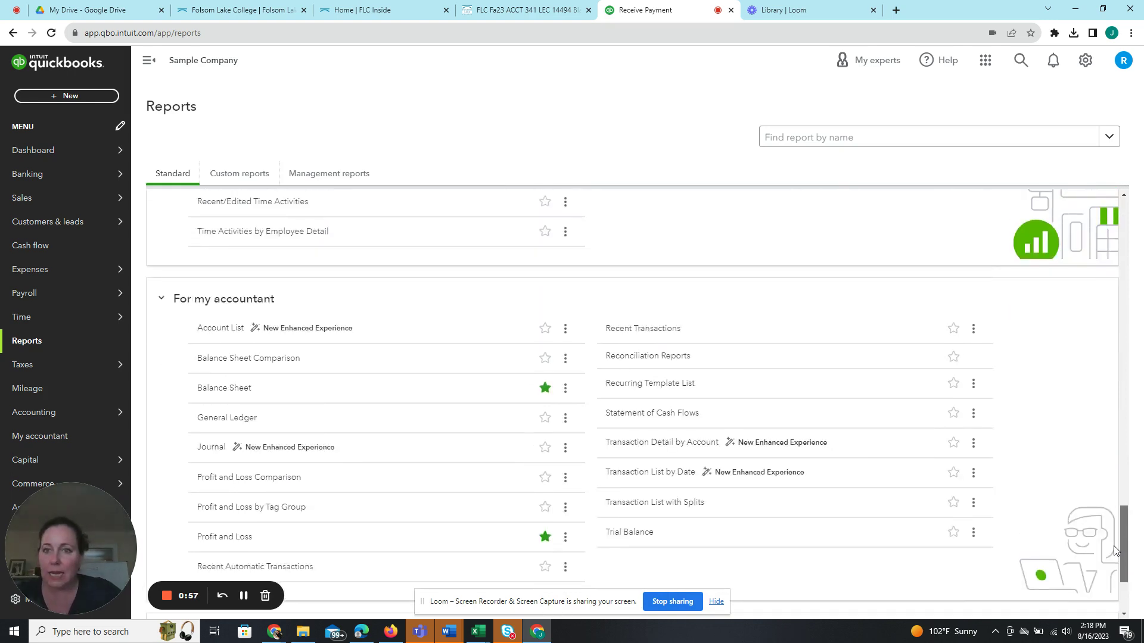
{"action": "left_click", "coordinate": [243, 174]}
{"action": "left_click", "coordinate": [315, 178]}
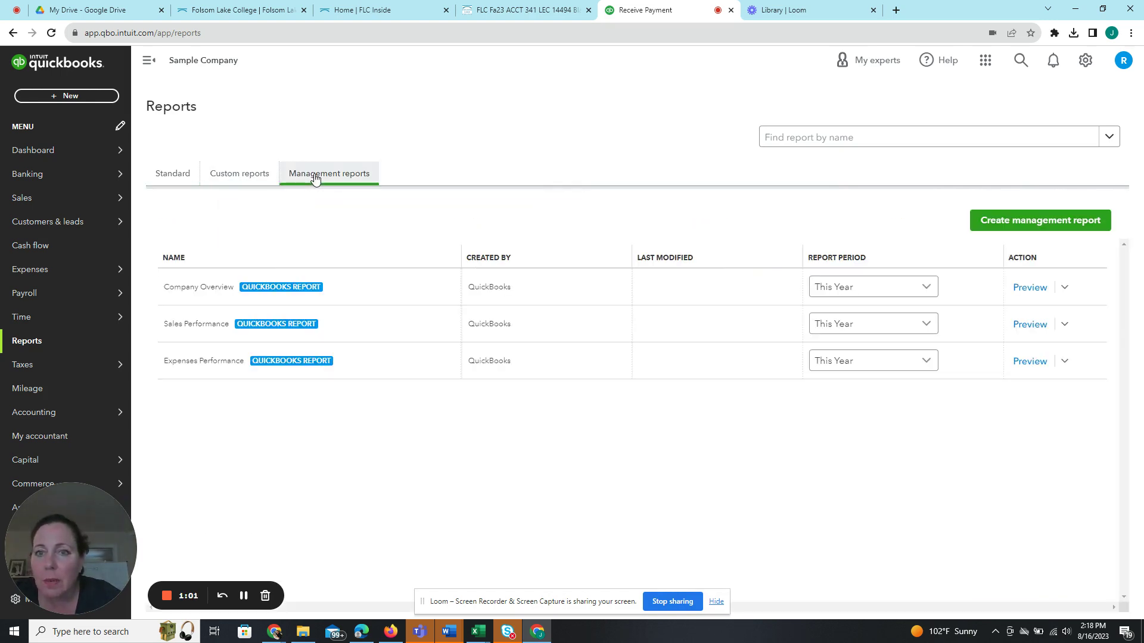
{"action": "left_click", "coordinate": [171, 175]}
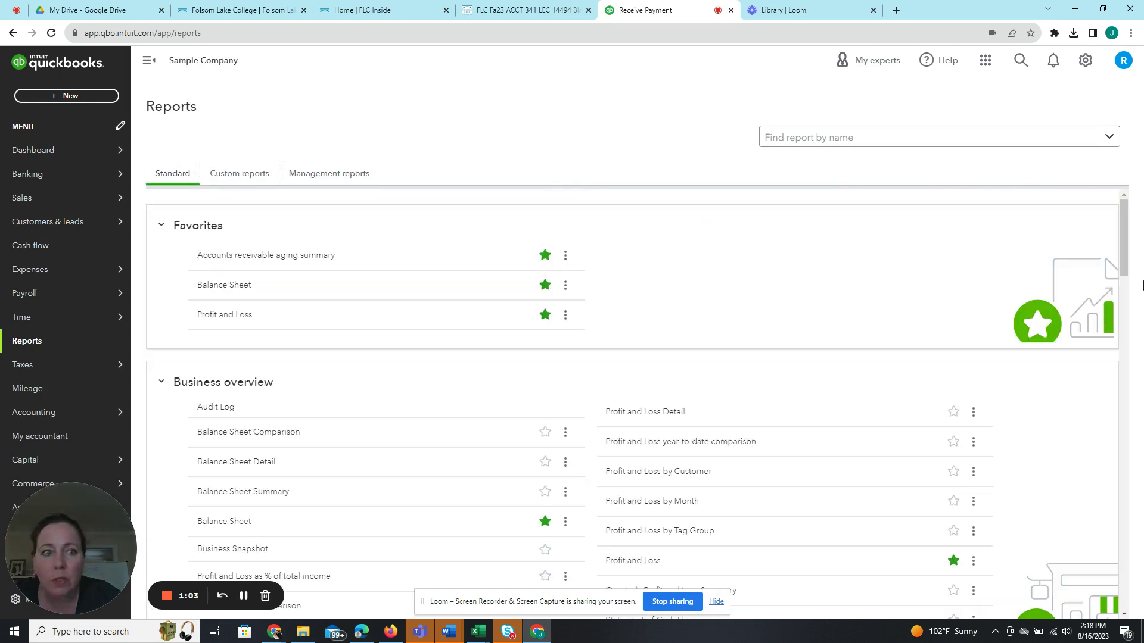
{"action": "left_click_drag", "start_coordinate": [1128, 255], "coordinate": [1116, 562]}
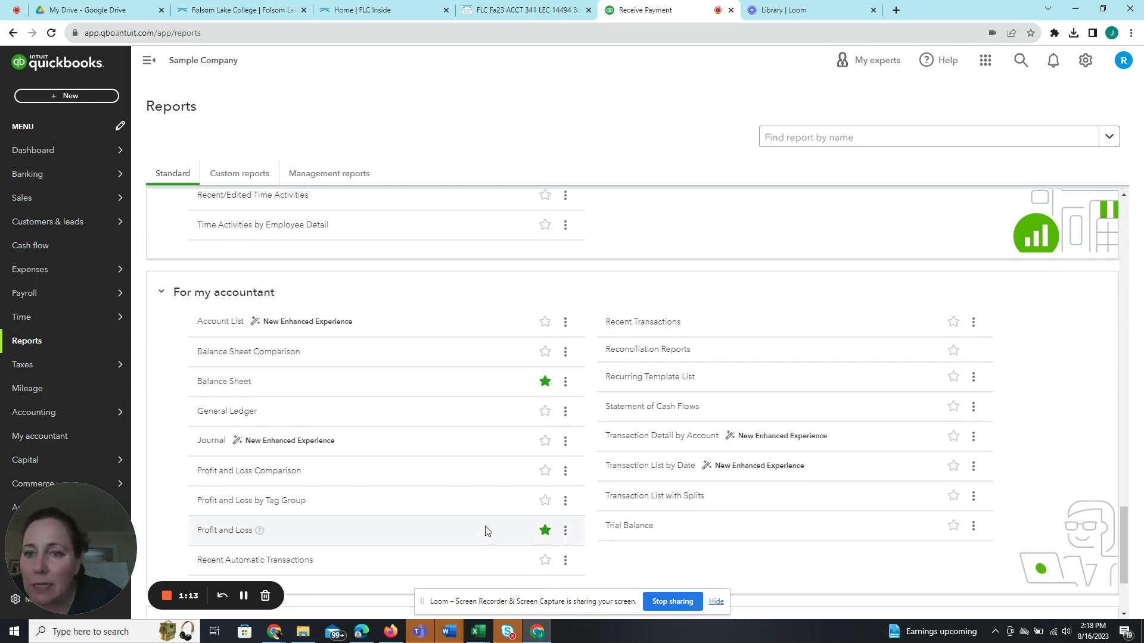
- Load the Account List report and show its customization options
{"action": "left_click", "coordinate": [209, 322]}
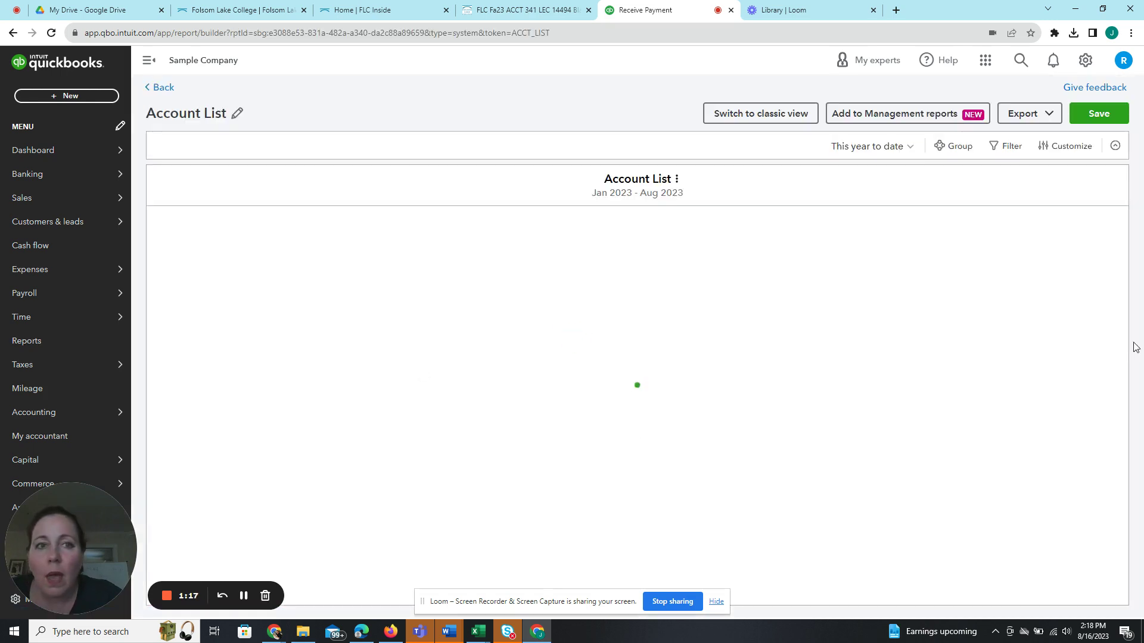
{"action": "left_click", "coordinate": [1068, 153]}
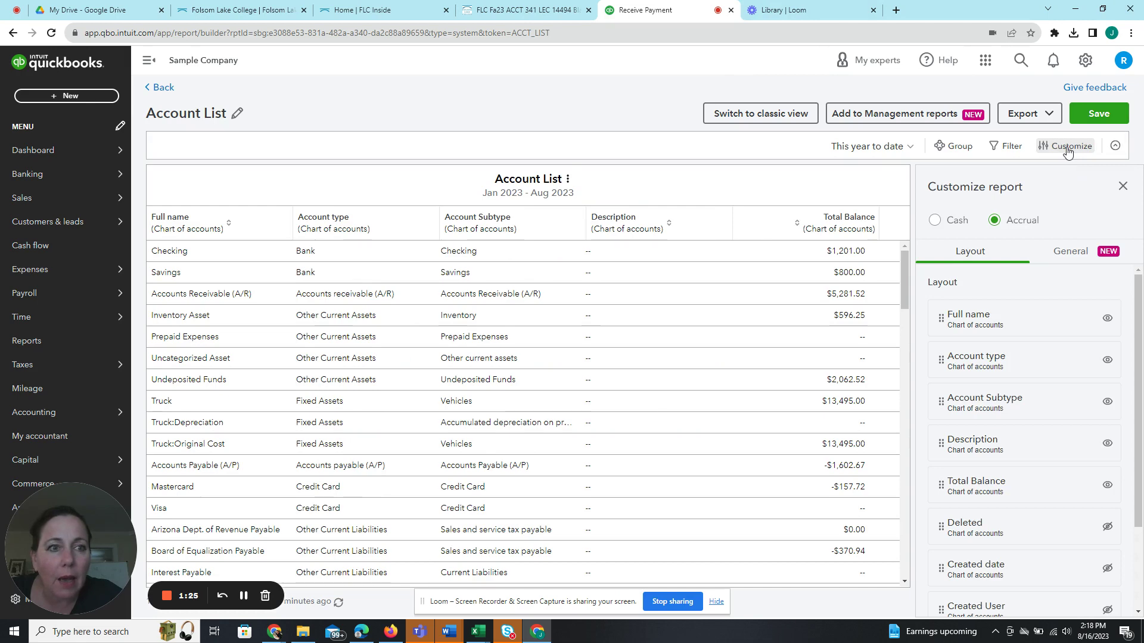
- Try the classic view's column settings for Account List, then go back to the newer report view
{"action": "left_click", "coordinate": [766, 115]}
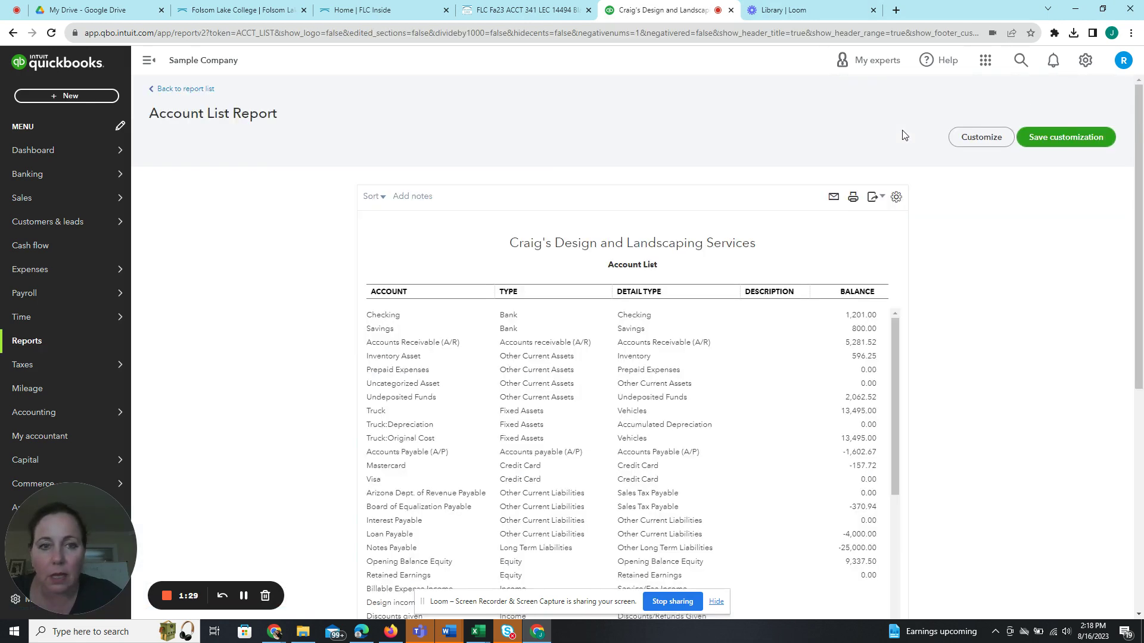
{"action": "scroll", "coordinate": [903, 135], "scroll_direction": "down", "scroll_amount": 2}
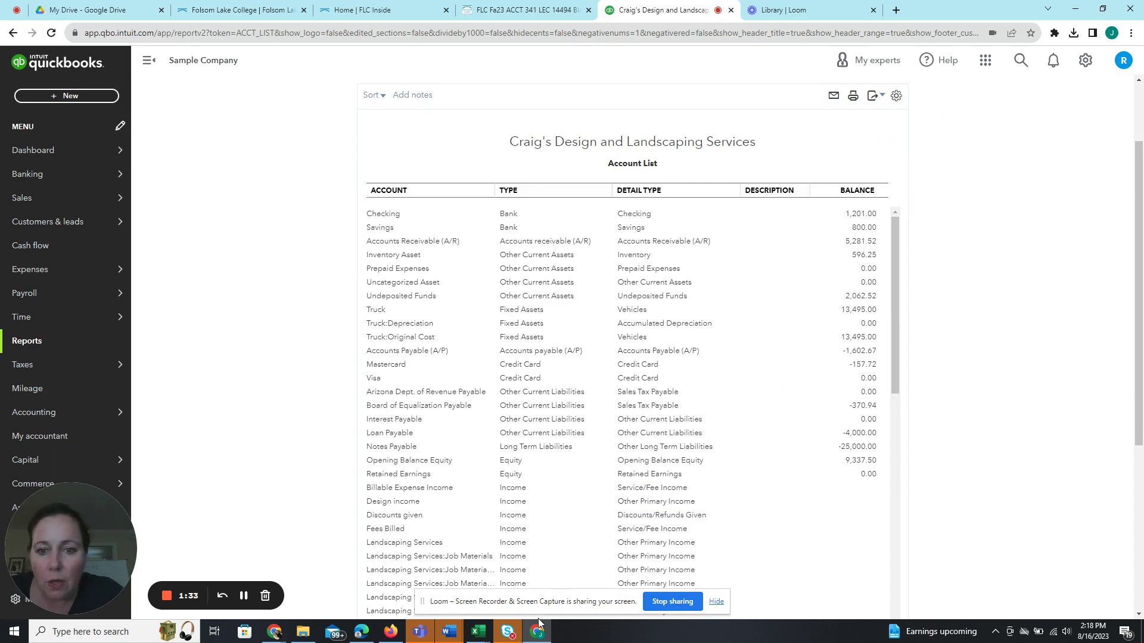
{"action": "left_click_drag", "start_coordinate": [544, 603], "coordinate": [496, 537]}
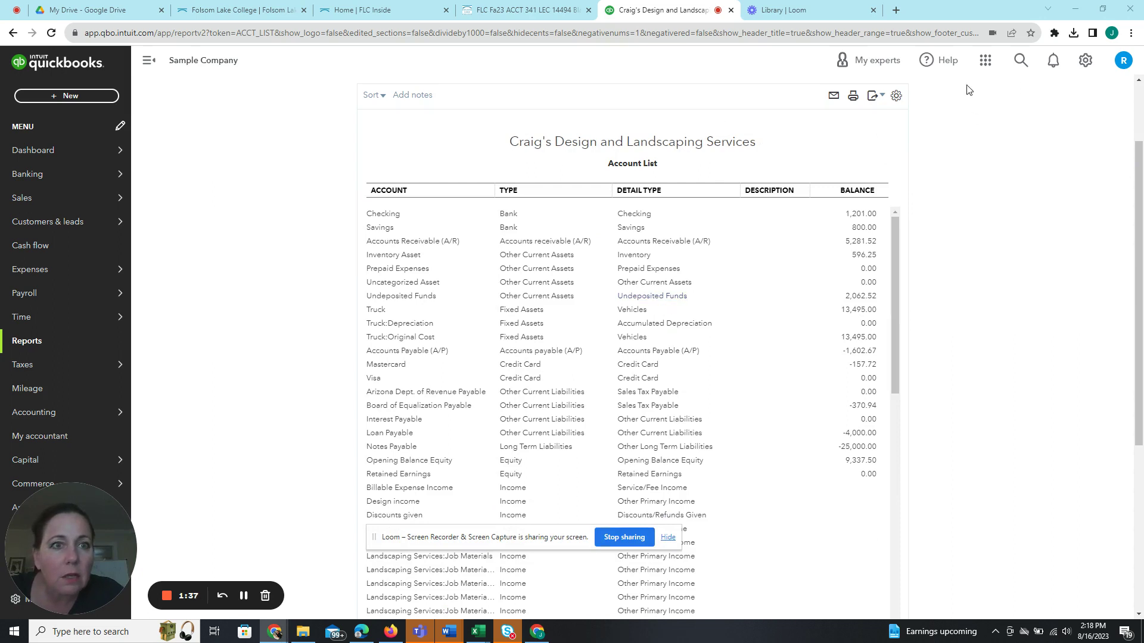
{"action": "left_click", "coordinate": [896, 98]}
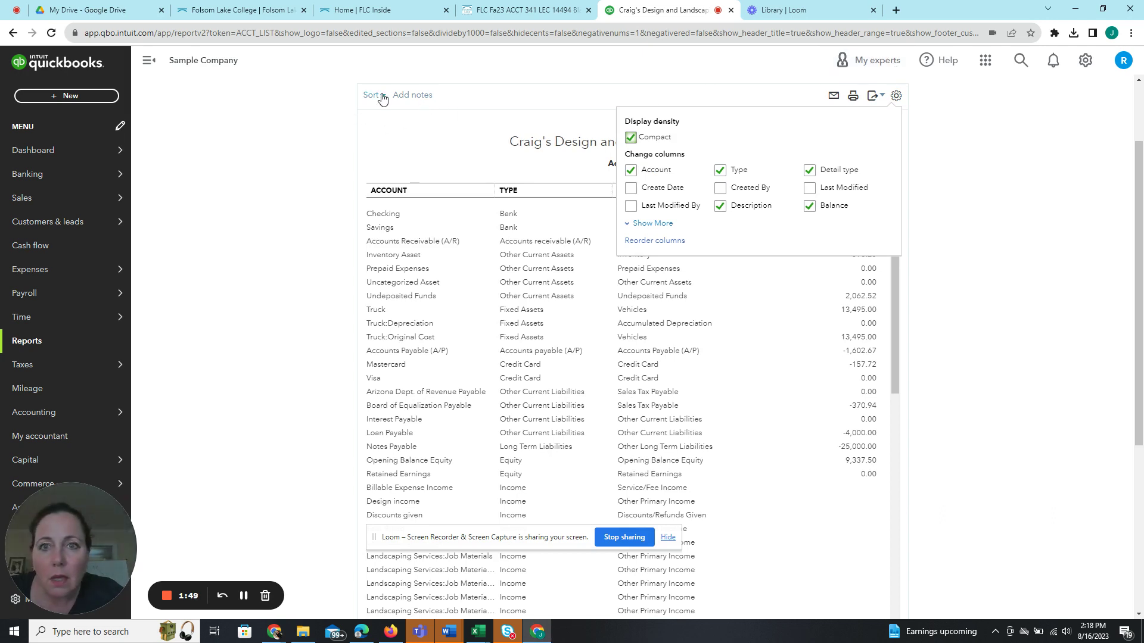
{"action": "left_click", "coordinate": [13, 33]}
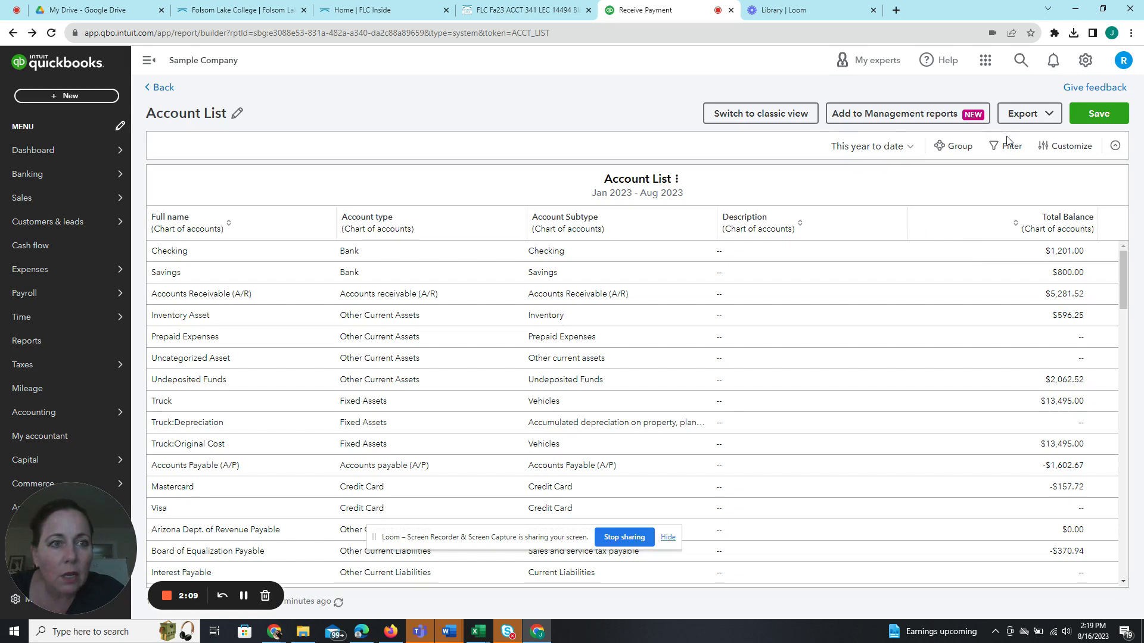
- Review the date range and customization settings unchanged, then switch Account List to classic view
{"action": "left_click", "coordinate": [905, 149]}
{"action": "left_click", "coordinate": [906, 148]}
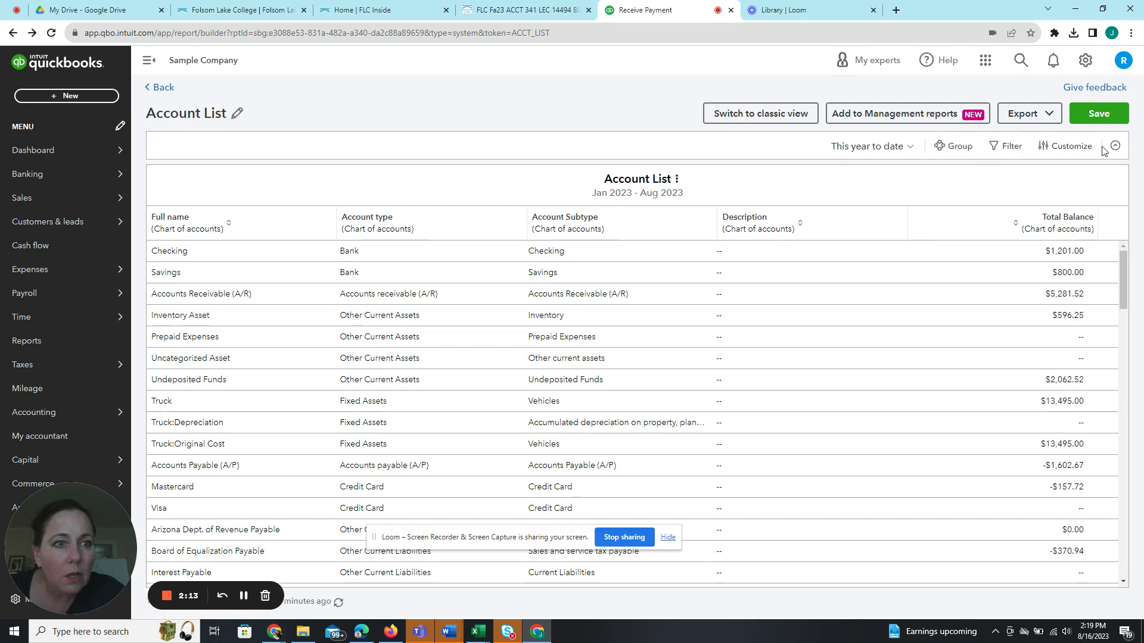
{"action": "left_click", "coordinate": [1071, 148]}
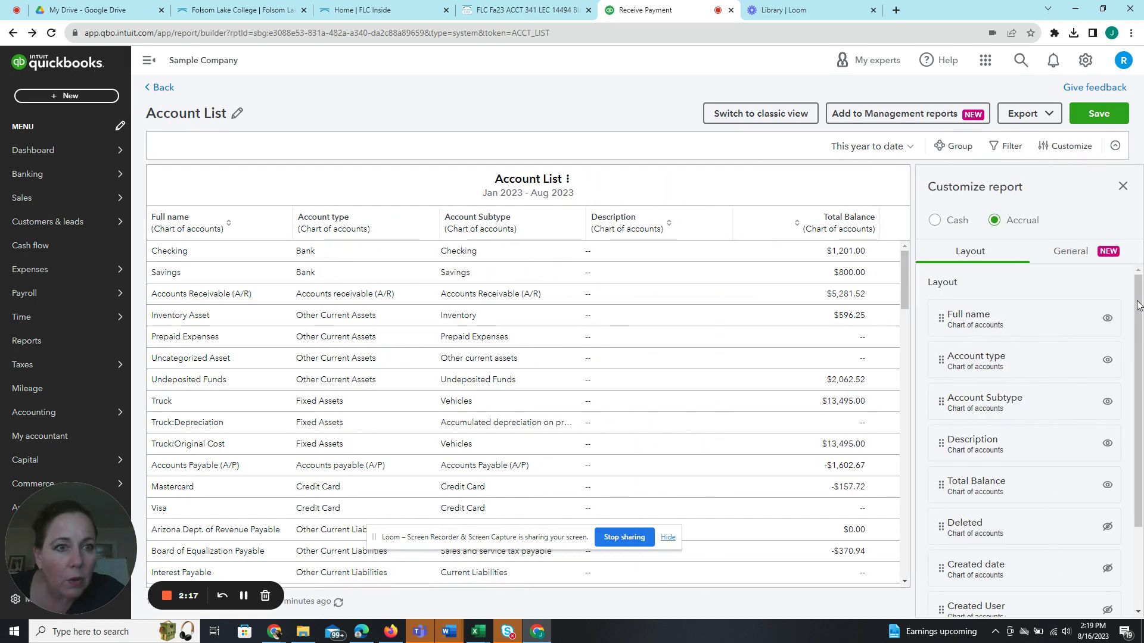
{"action": "left_click_drag", "start_coordinate": [1135, 322], "coordinate": [1122, 469]}
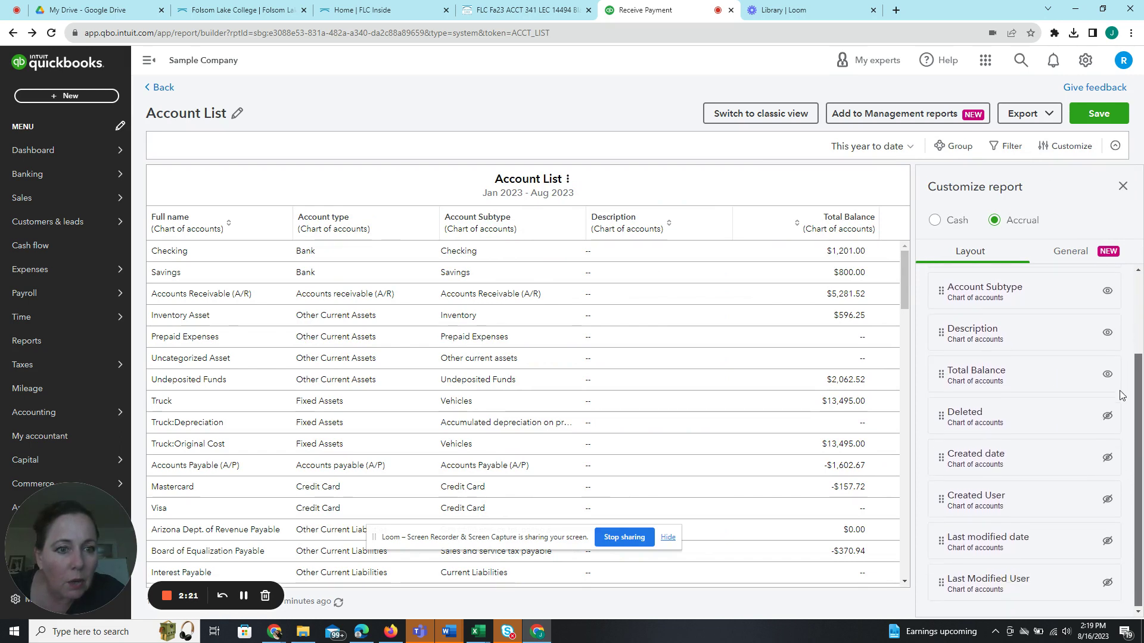
{"action": "scroll", "coordinate": [1119, 403], "scroll_direction": "up", "scroll_amount": 2}
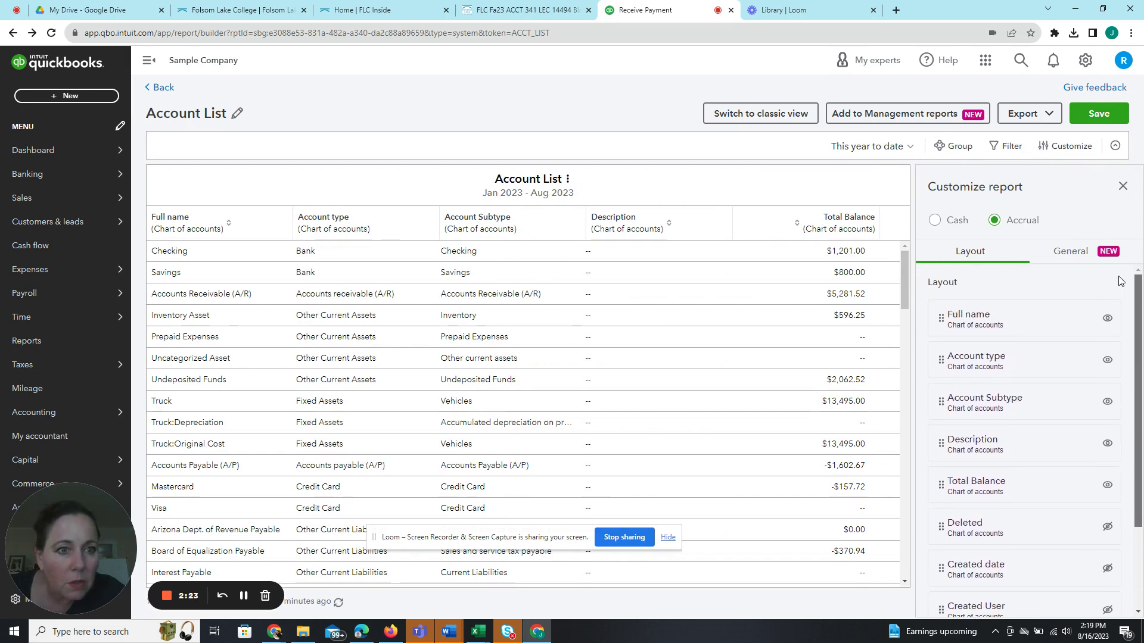
{"action": "left_click", "coordinate": [1070, 252]}
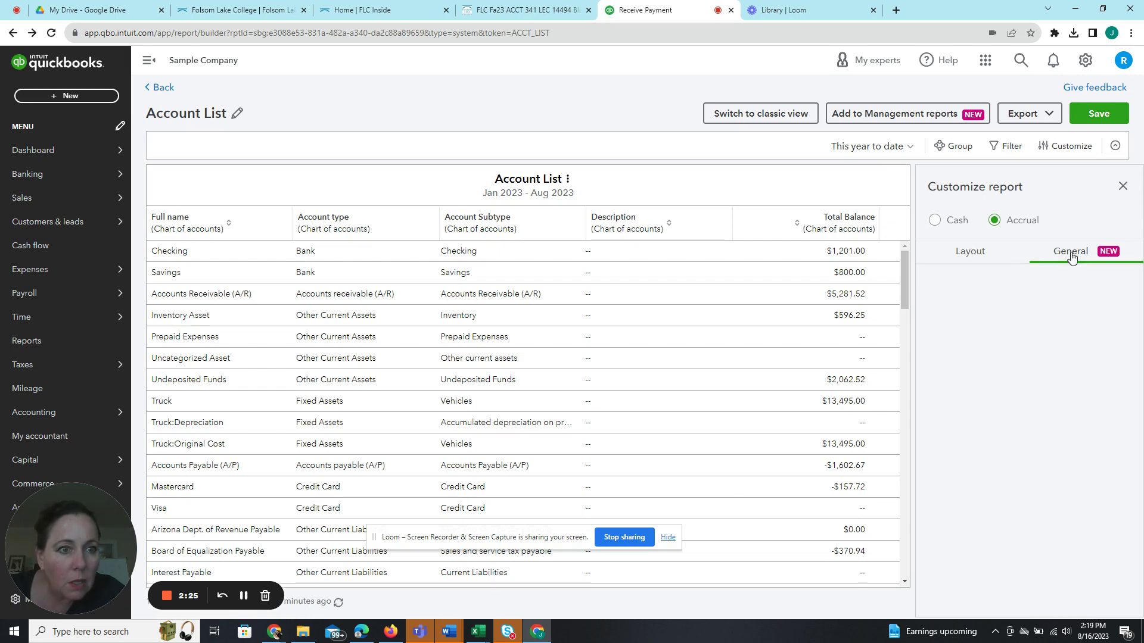
{"action": "left_click", "coordinate": [992, 255]}
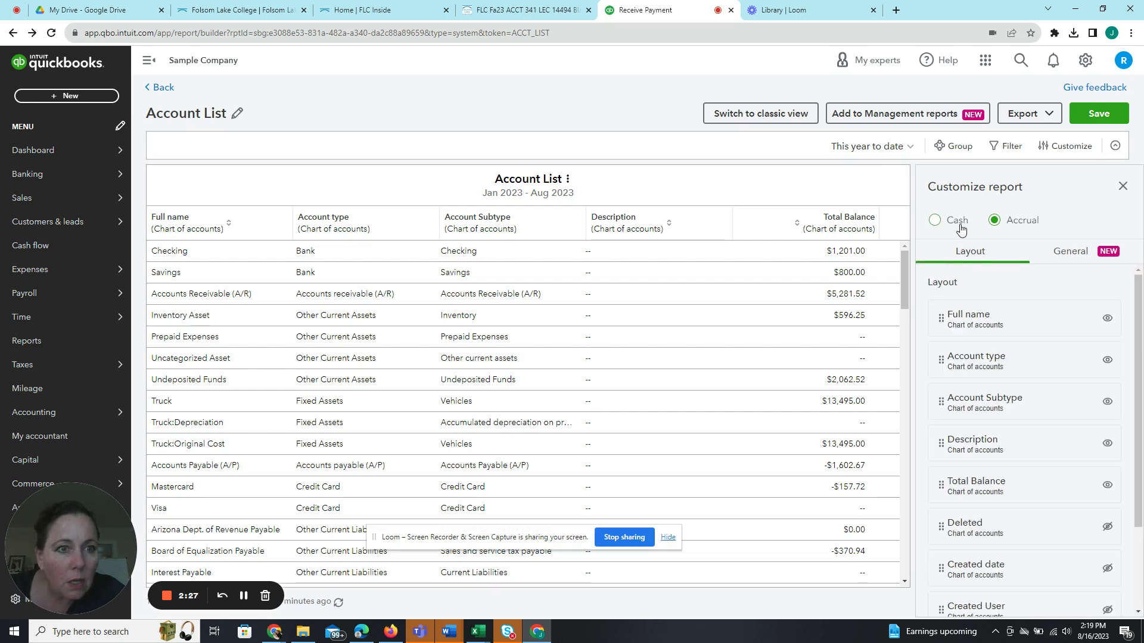
{"action": "left_click", "coordinate": [781, 116]}
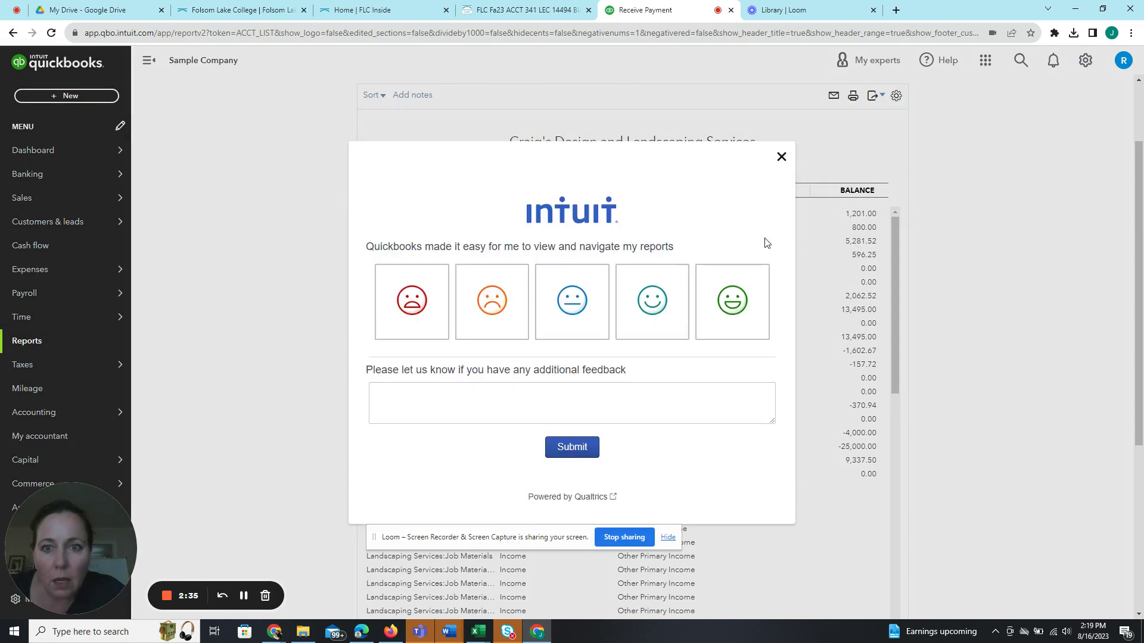
- Dismiss the feedback survey and uncheck the Description and Balance columns in the report settings
{"action": "left_click", "coordinate": [781, 159]}
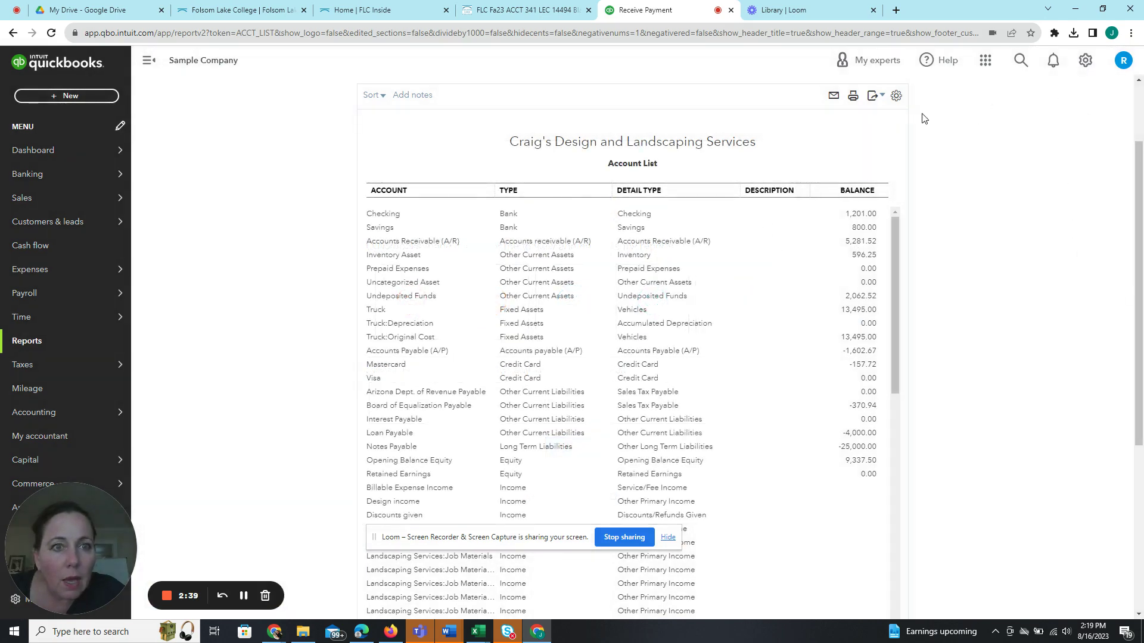
{"action": "left_click", "coordinate": [895, 97]}
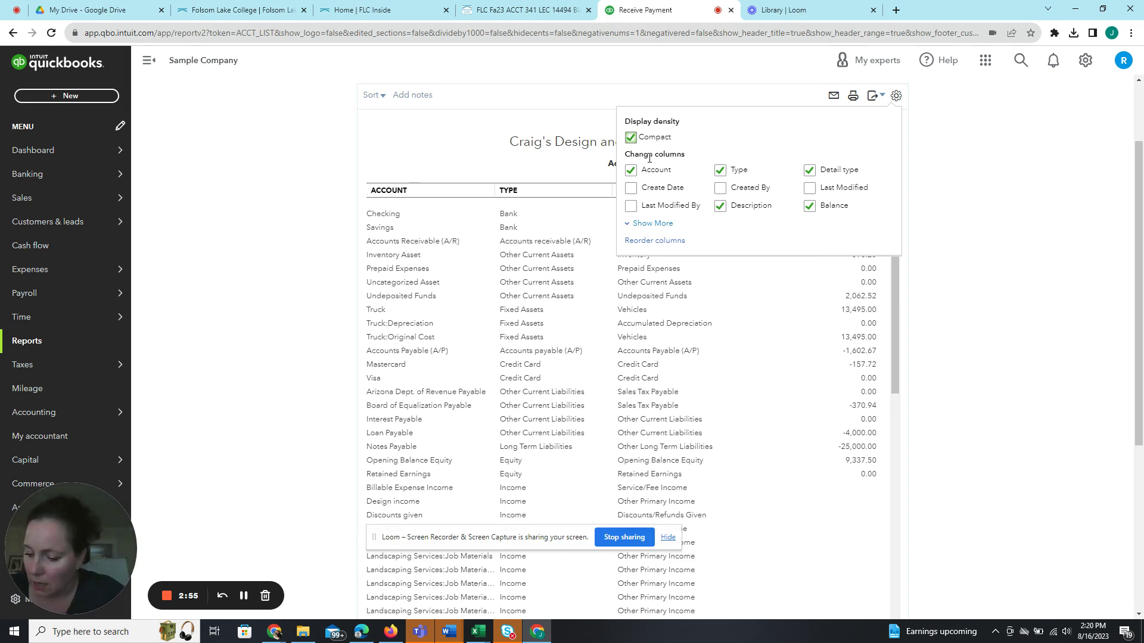
{"action": "left_click", "coordinate": [719, 206]}
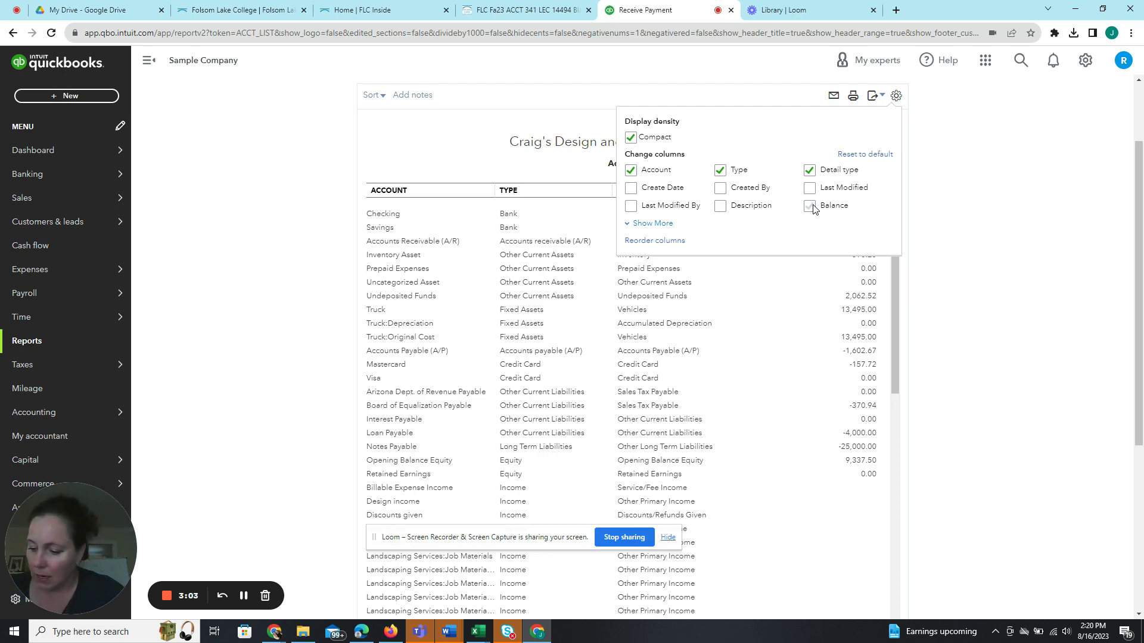
{"action": "left_click", "coordinate": [1050, 238]}
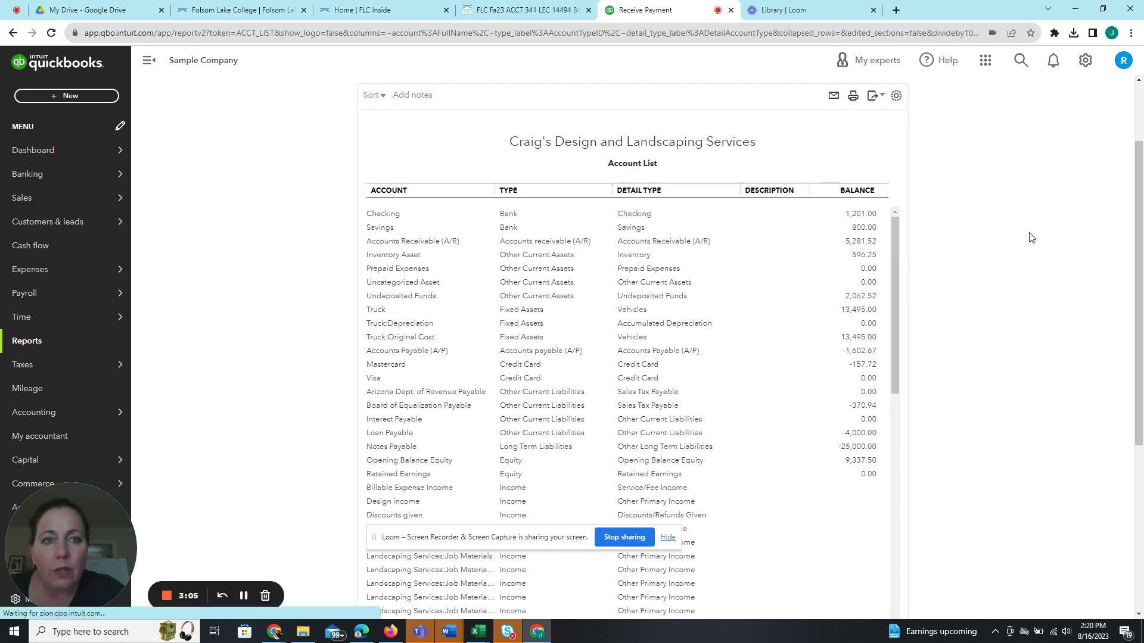
{"action": "scroll", "coordinate": [1138, 154], "scroll_direction": "down", "scroll_amount": 3}
{"action": "scroll", "coordinate": [1140, 197], "scroll_direction": "up", "scroll_amount": 3}
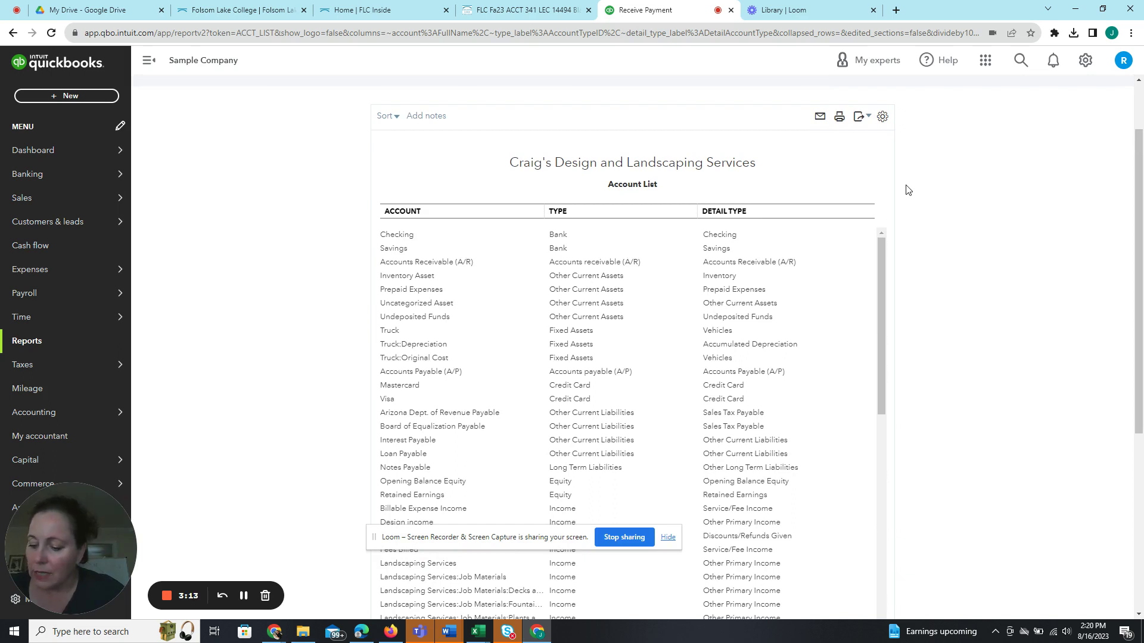
- Sort the accounts by Type in Descending order and scroll through the reordered list
{"action": "left_click", "coordinate": [396, 119]}
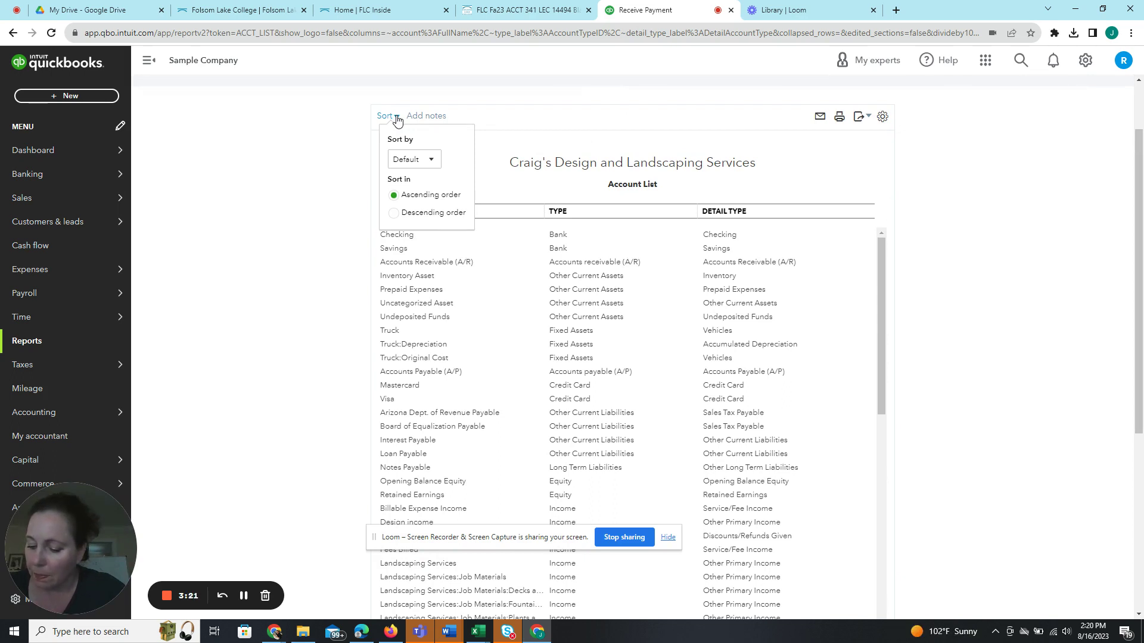
{"action": "left_click", "coordinate": [437, 160]}
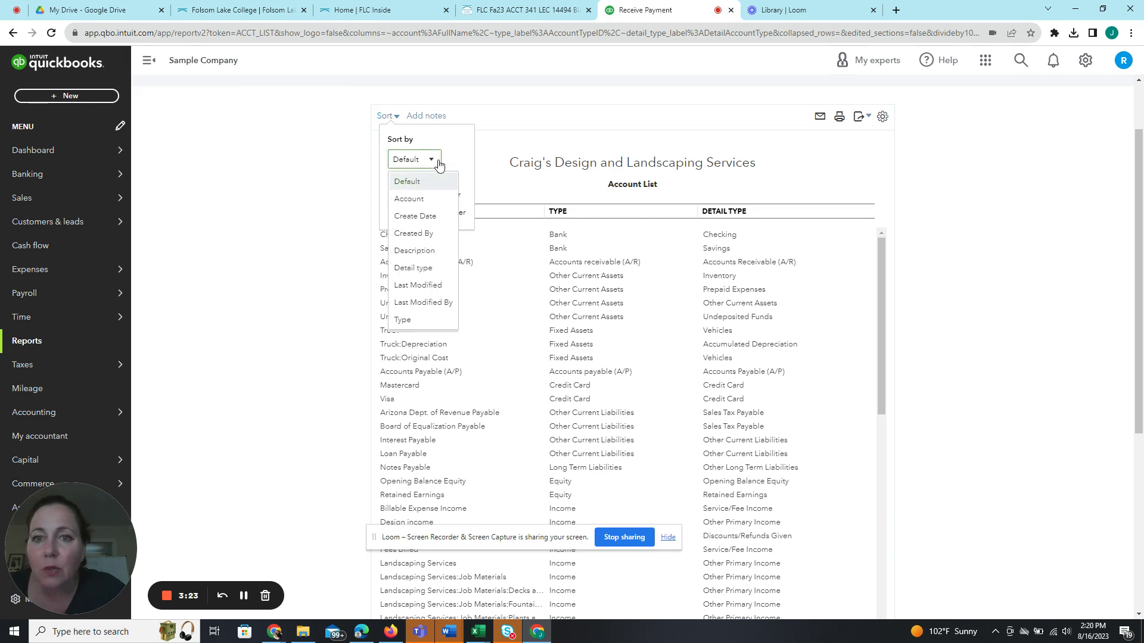
{"action": "left_click", "coordinate": [416, 321]}
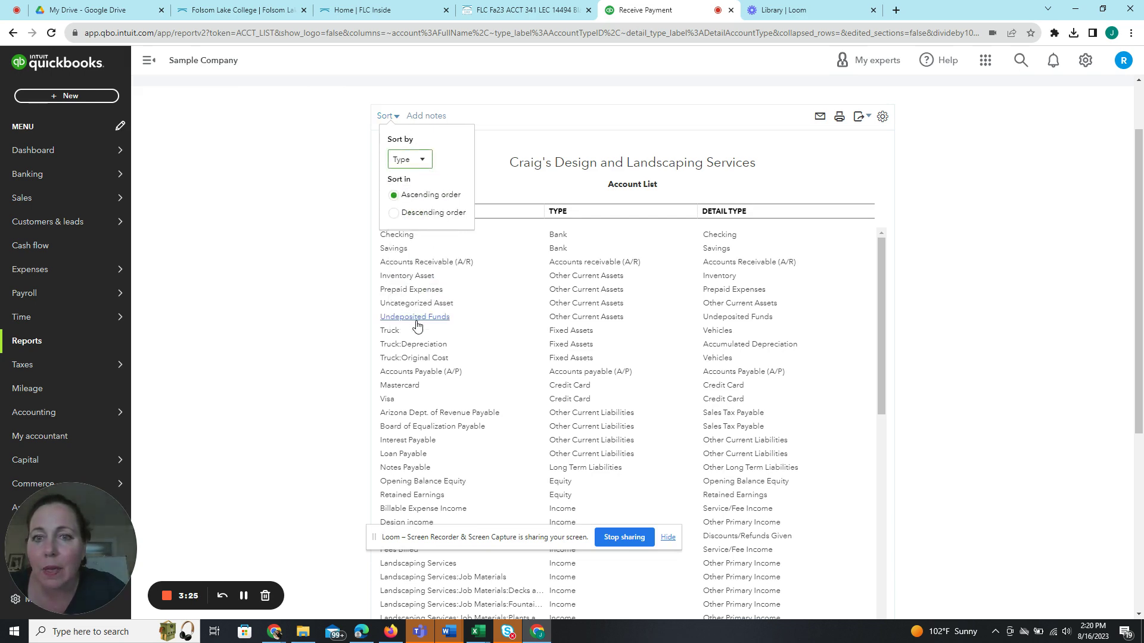
{"action": "left_click", "coordinate": [393, 214]}
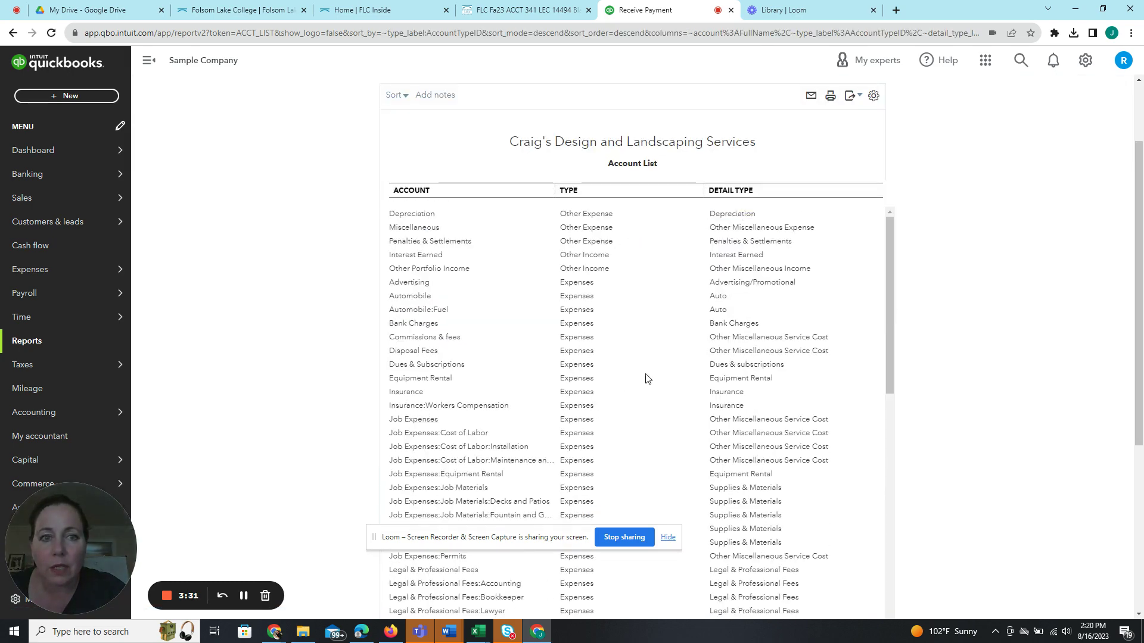
{"action": "left_click_drag", "start_coordinate": [1138, 346], "coordinate": [1118, 363]}
{"action": "scroll", "coordinate": [888, 441], "scroll_direction": "down", "scroll_amount": 8}
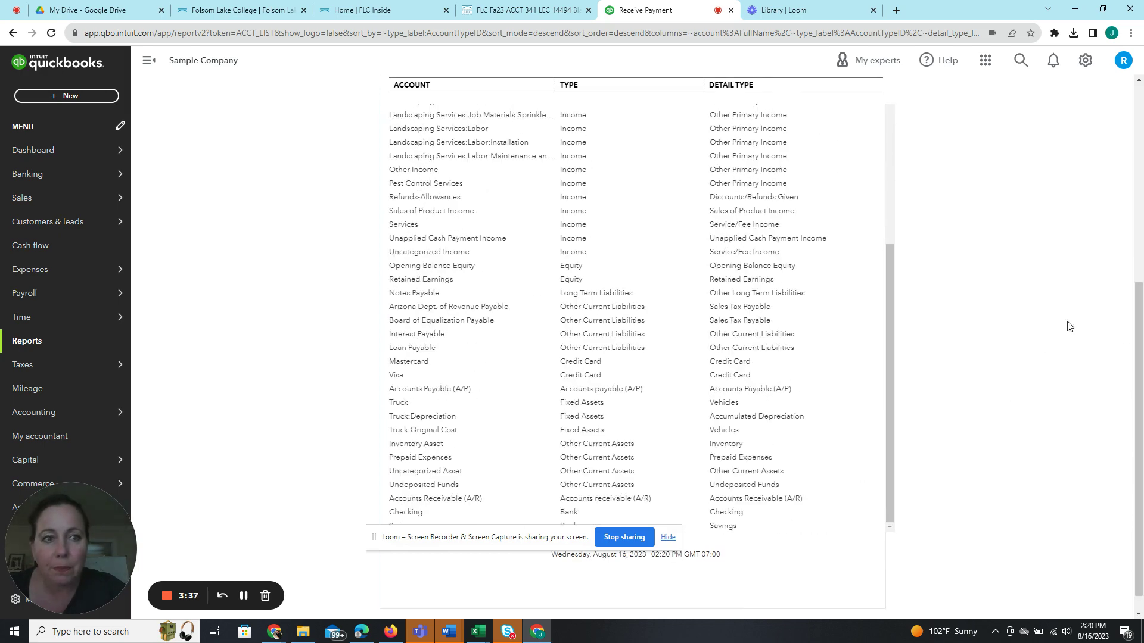
{"action": "left_click_drag", "start_coordinate": [1140, 288], "coordinate": [1139, 89]}
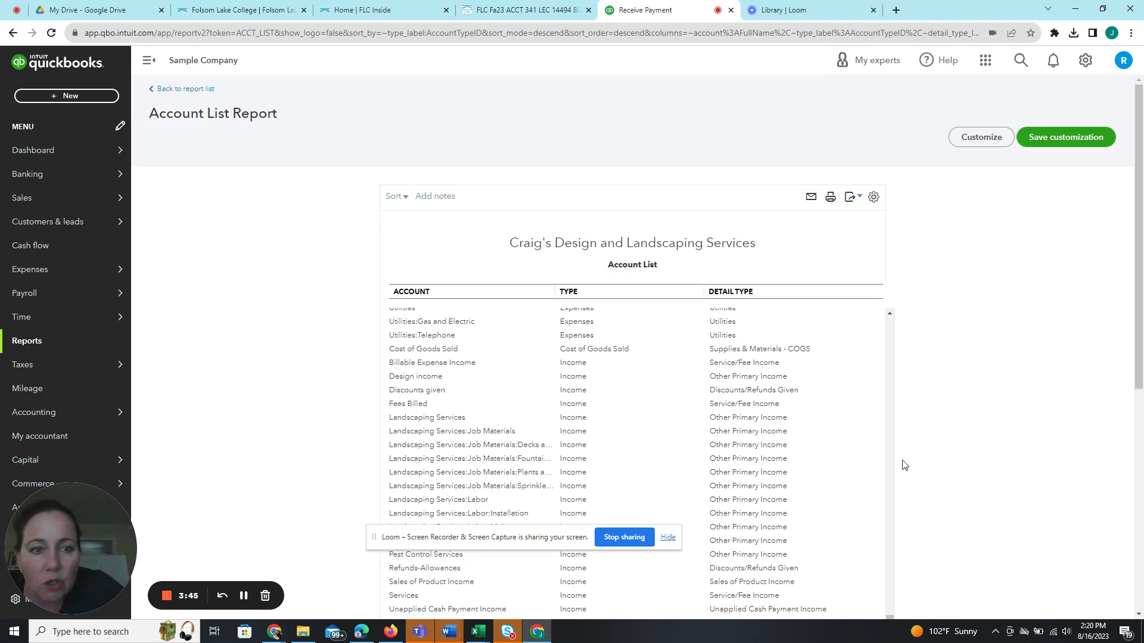
{"action": "scroll", "coordinate": [892, 456], "scroll_direction": "up", "scroll_amount": 10}
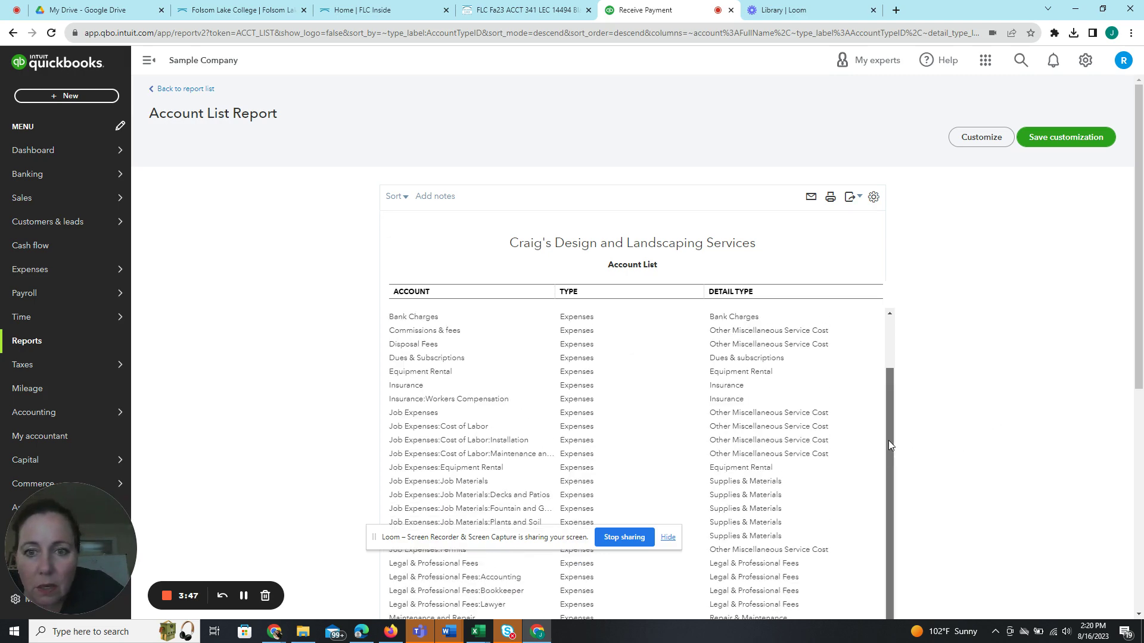
{"action": "left_click_drag", "start_coordinate": [888, 440], "coordinate": [876, 539]}
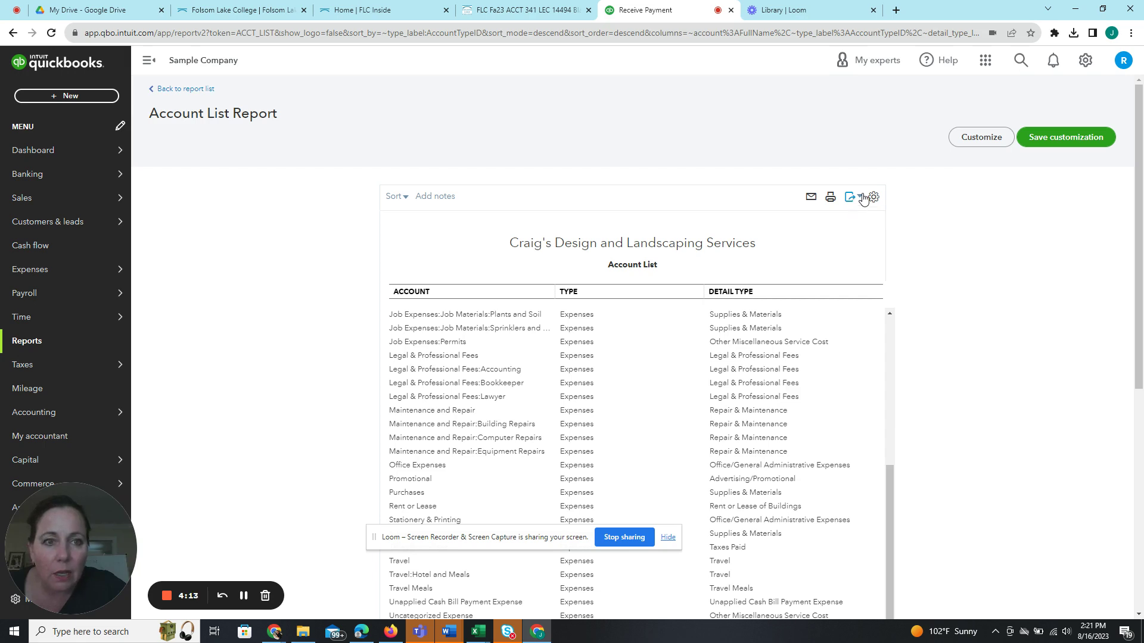
- Export the report to PDF with Portrait orientation, saving AccountList.pdf
{"action": "left_click", "coordinate": [862, 197]}
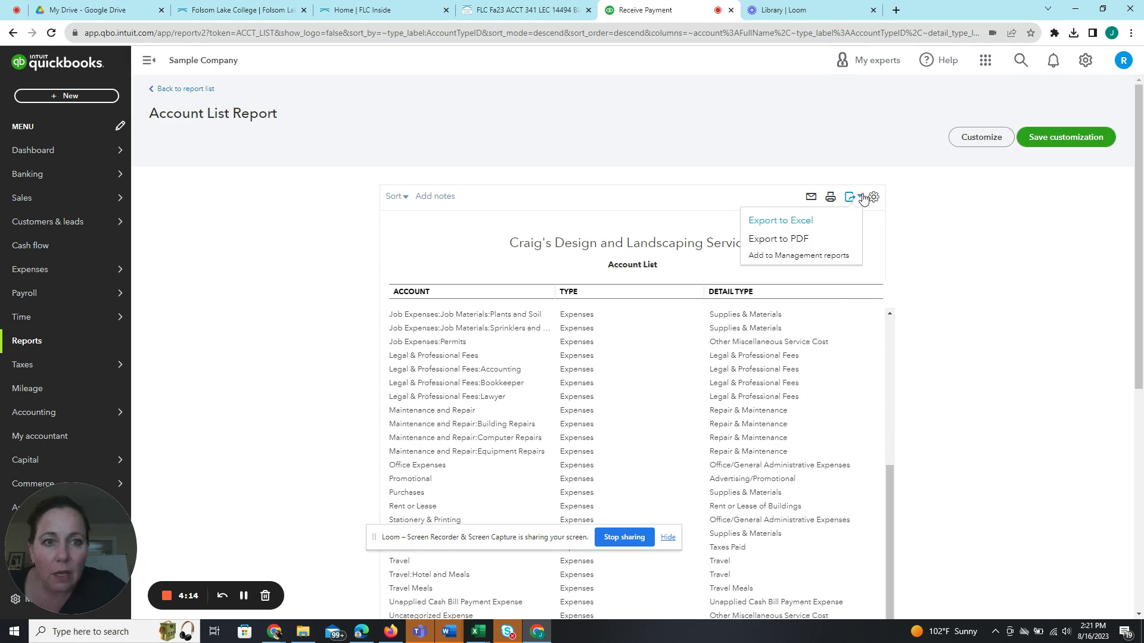
{"action": "left_click", "coordinate": [791, 240]}
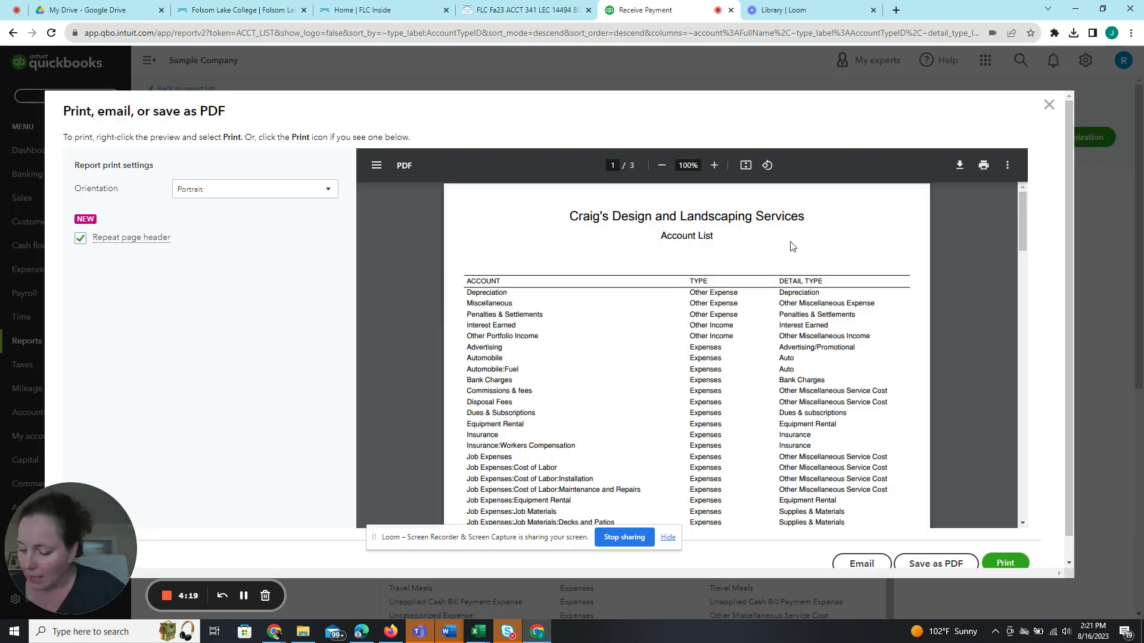
{"action": "left_click", "coordinate": [309, 189]}
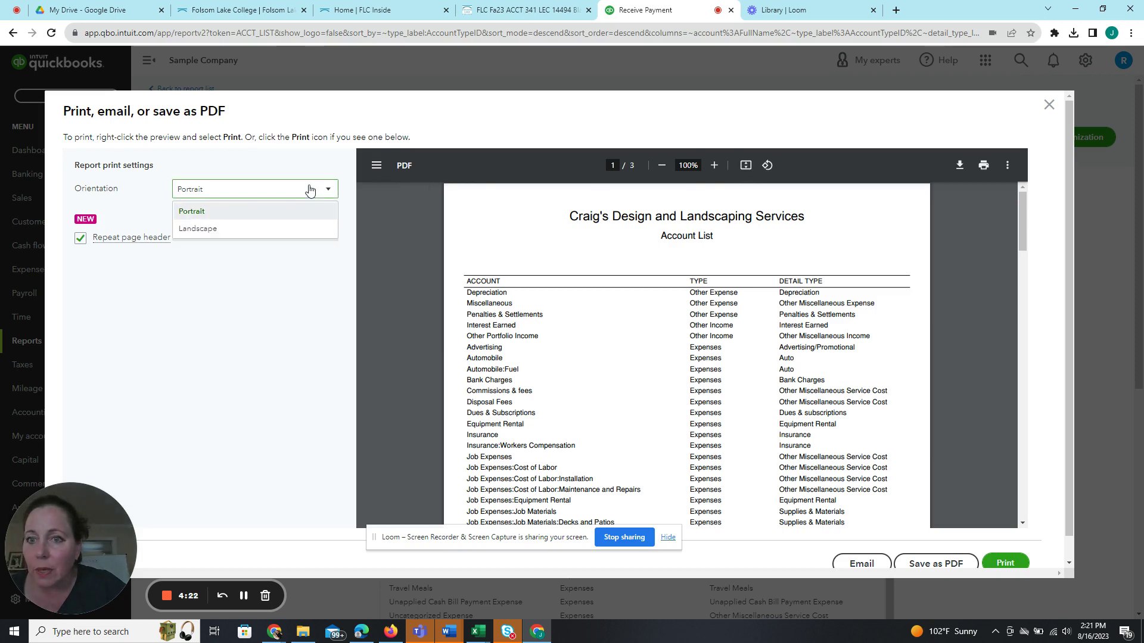
{"action": "left_click", "coordinate": [270, 213]}
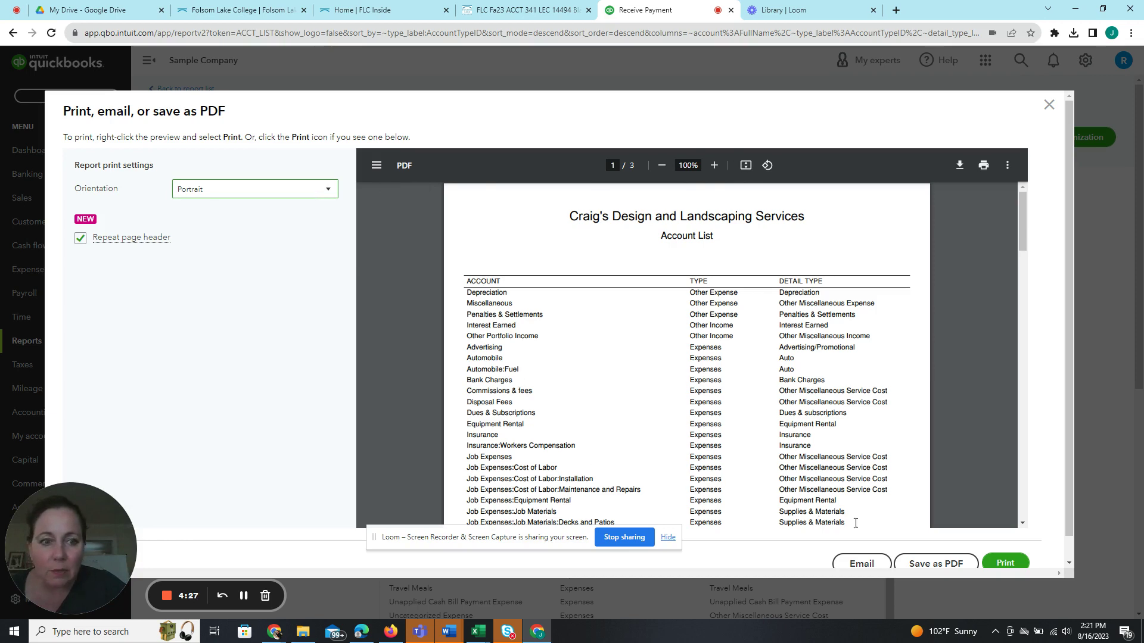
{"action": "left_click", "coordinate": [940, 568]}
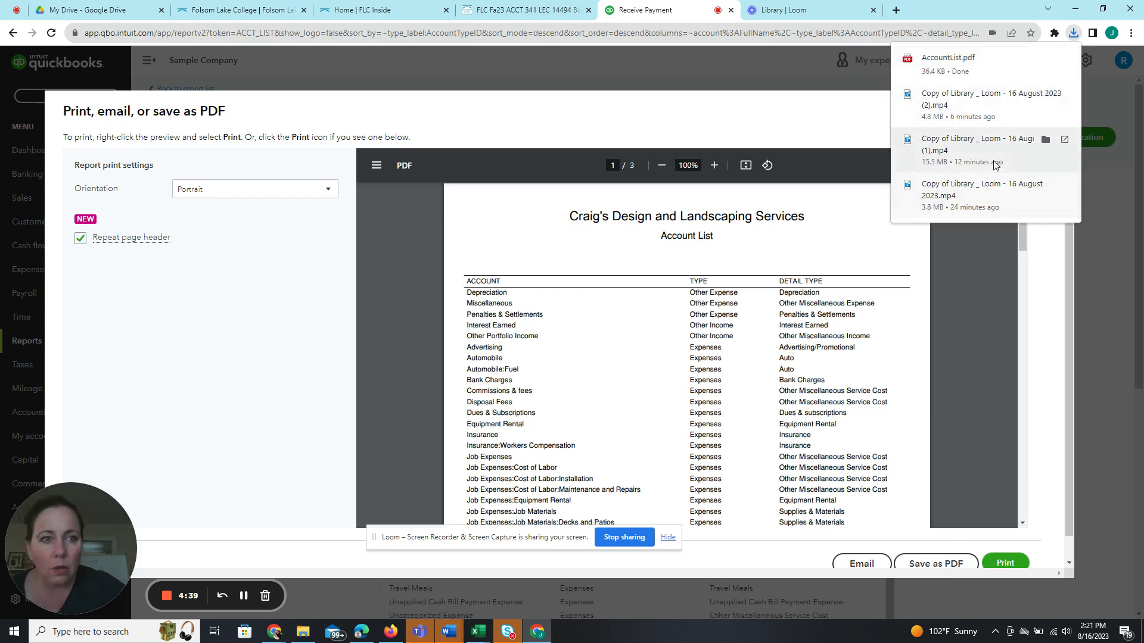
{"action": "left_click", "coordinate": [989, 436]}
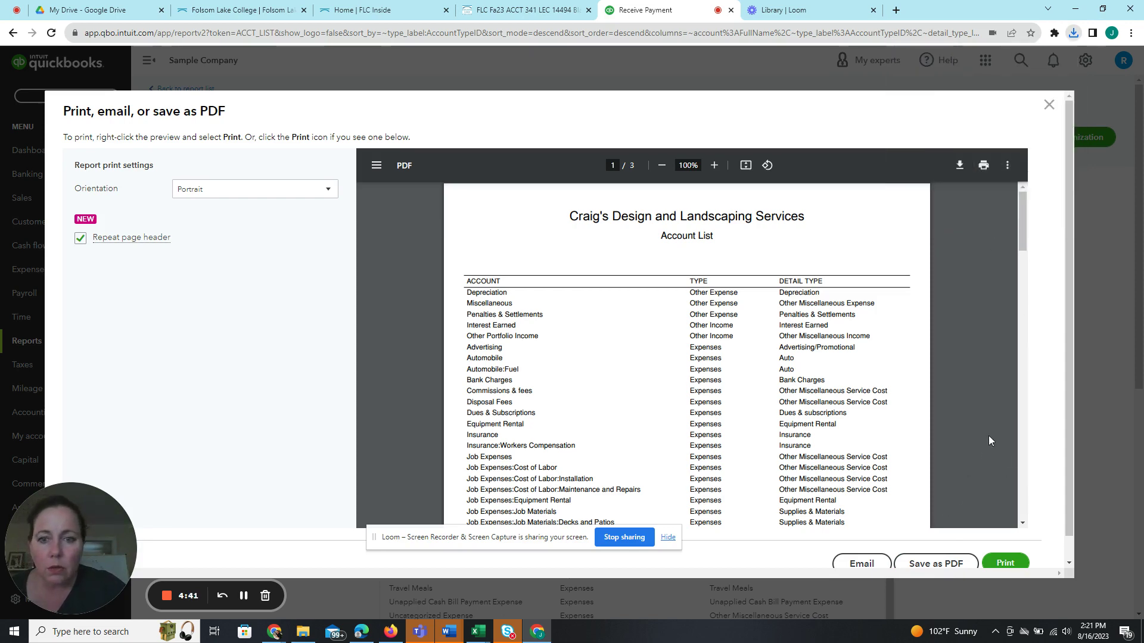
{"action": "scroll", "coordinate": [1067, 197], "scroll_direction": "down", "scroll_amount": 1}
{"action": "scroll", "coordinate": [1072, 198], "scroll_direction": "up", "scroll_amount": 1}
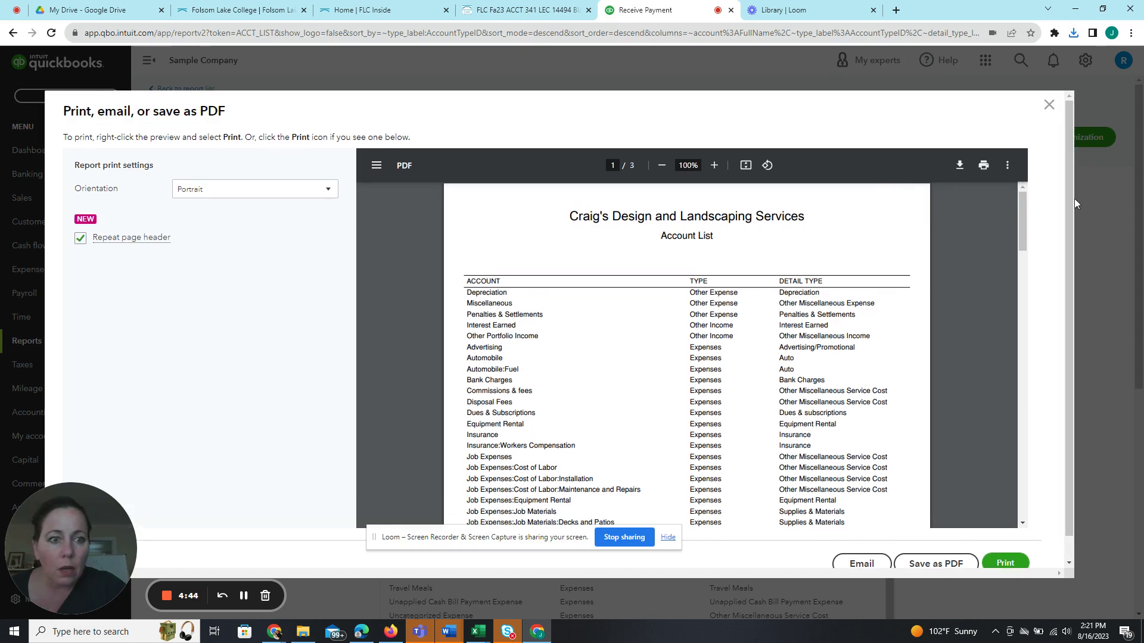
- Close the Print, email, or save as PDF preview and go back to the report list
{"action": "left_click", "coordinate": [1046, 110]}
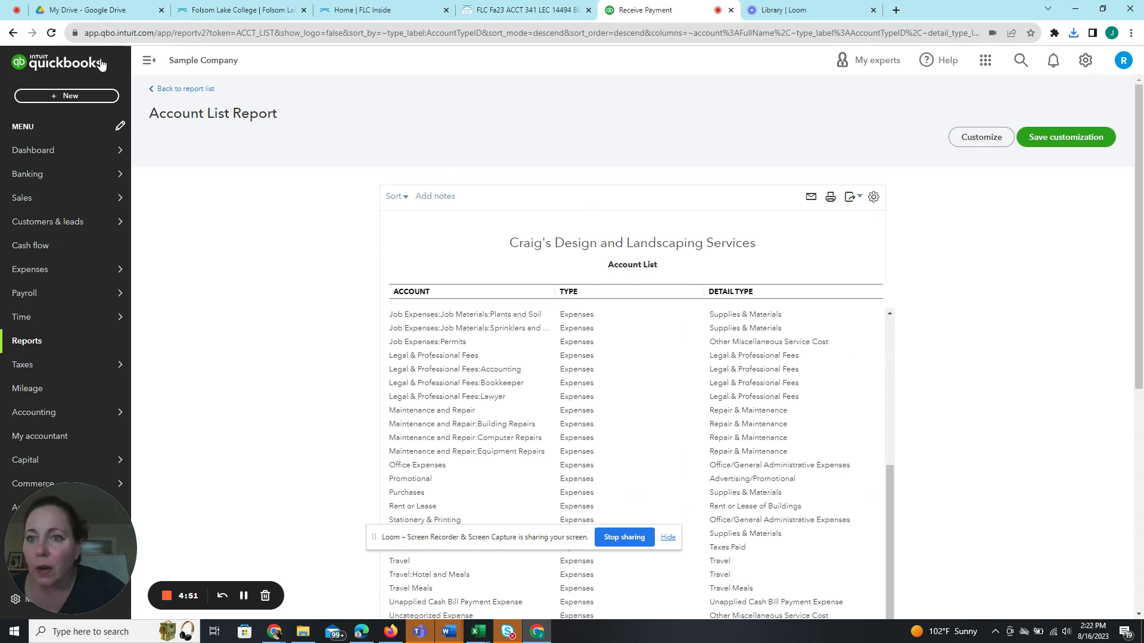
{"action": "left_click", "coordinate": [194, 94]}
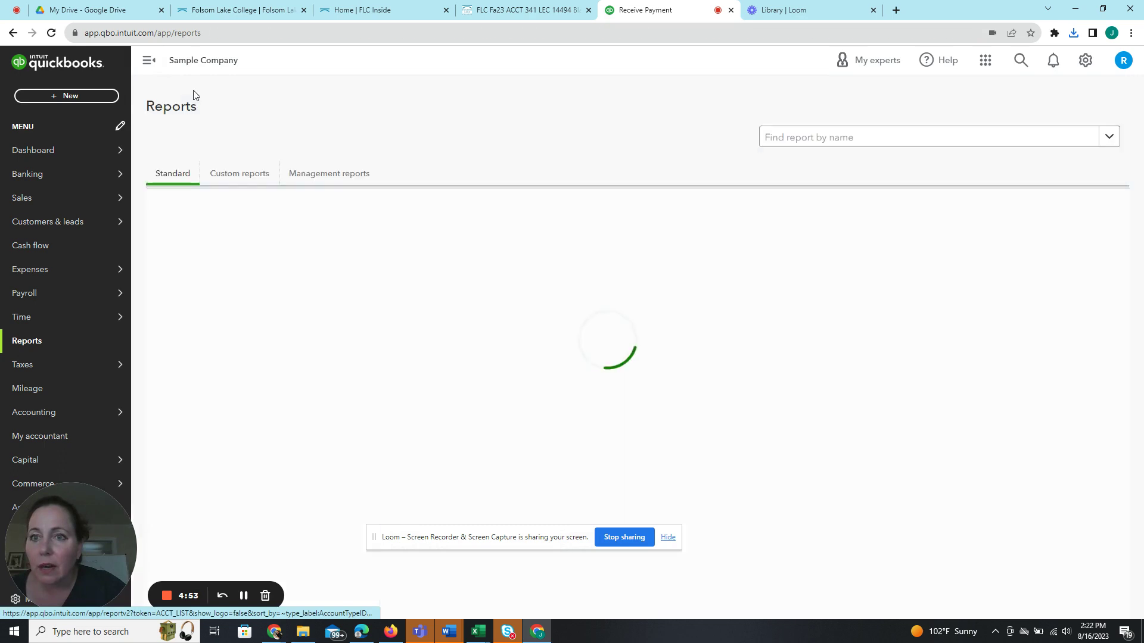